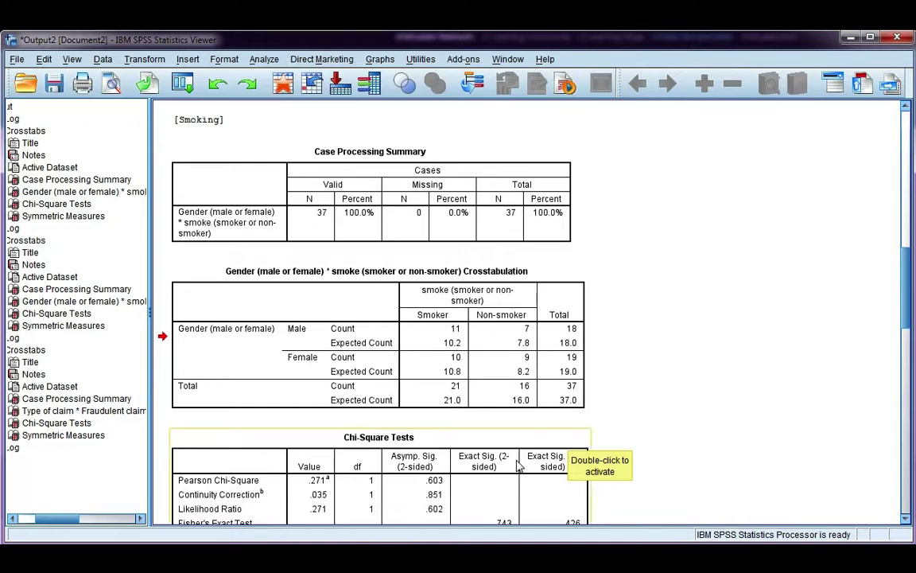
# Select the Gender by smoke crosstabulation and view its context menu without choosing anything
pyautogui.scroll(-3, 515, 466)
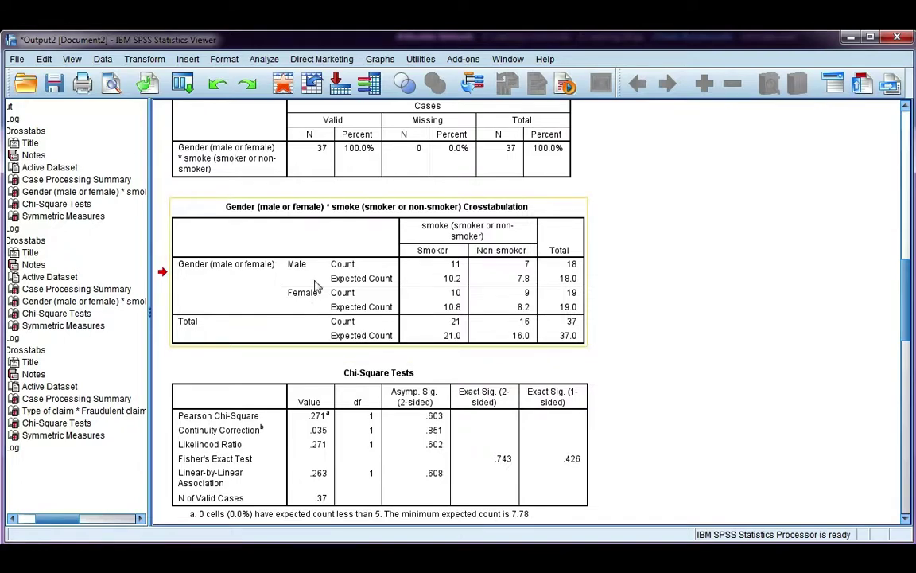
pyautogui.click(434, 262)
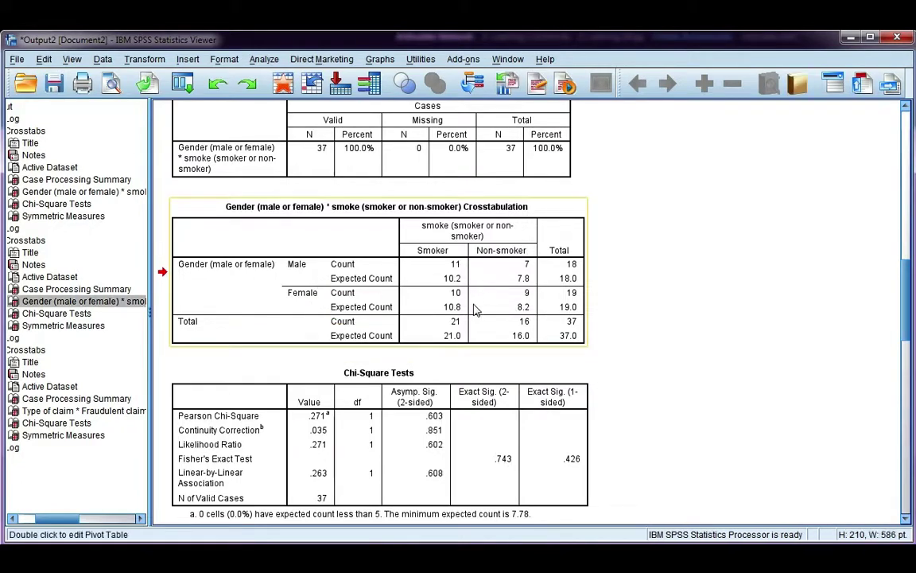
pyautogui.rightClick(460, 268)
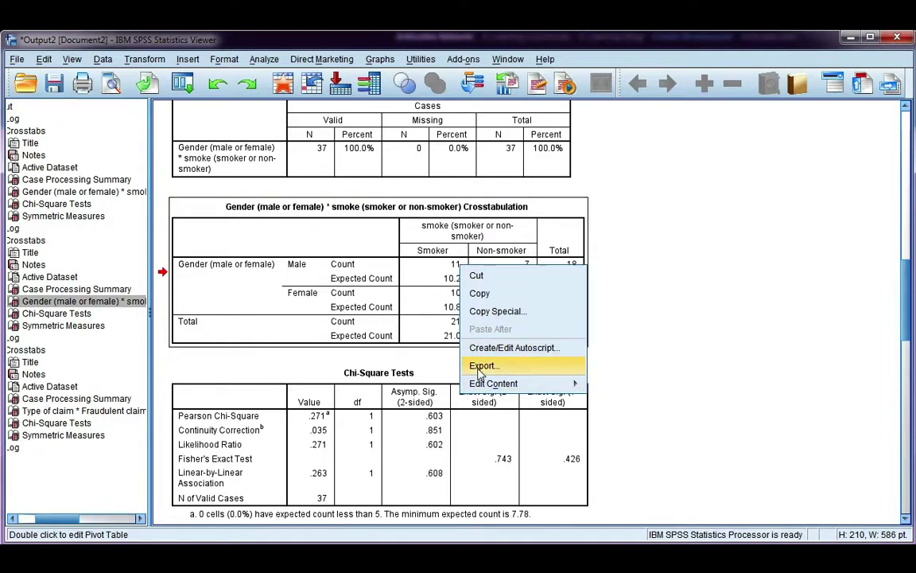
pyautogui.moveTo(486, 389)
pyautogui.click(415, 280)
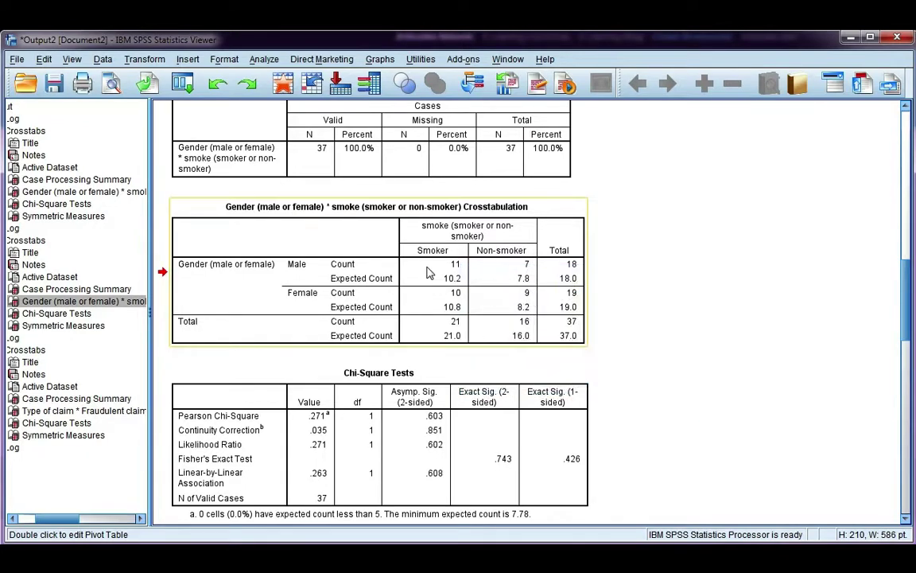
# Activate the crosstab for editing, move the Formatting Toolbar aside, and keep the count cells in SansSerif
pyautogui.doubleClick(428, 268)
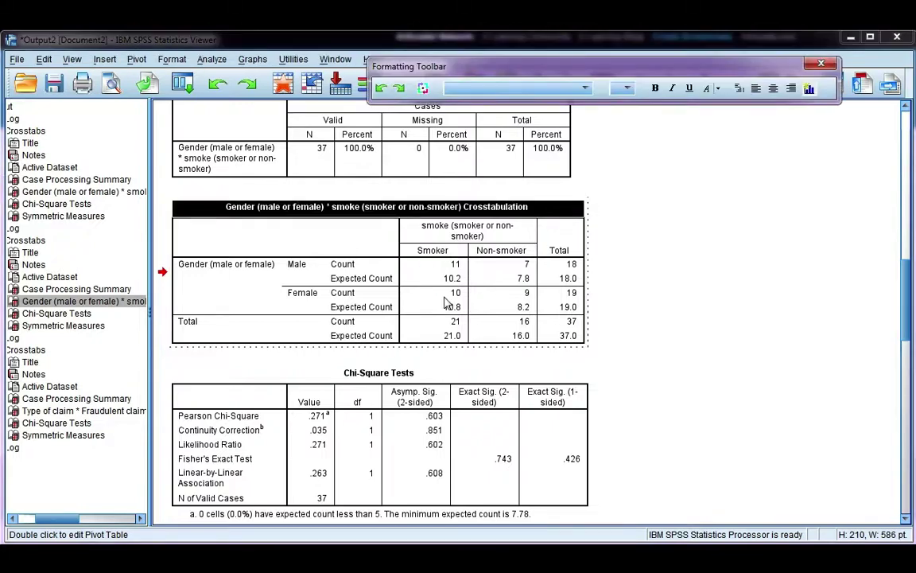
pyautogui.moveTo(547, 68); pyautogui.dragTo(547, 159)
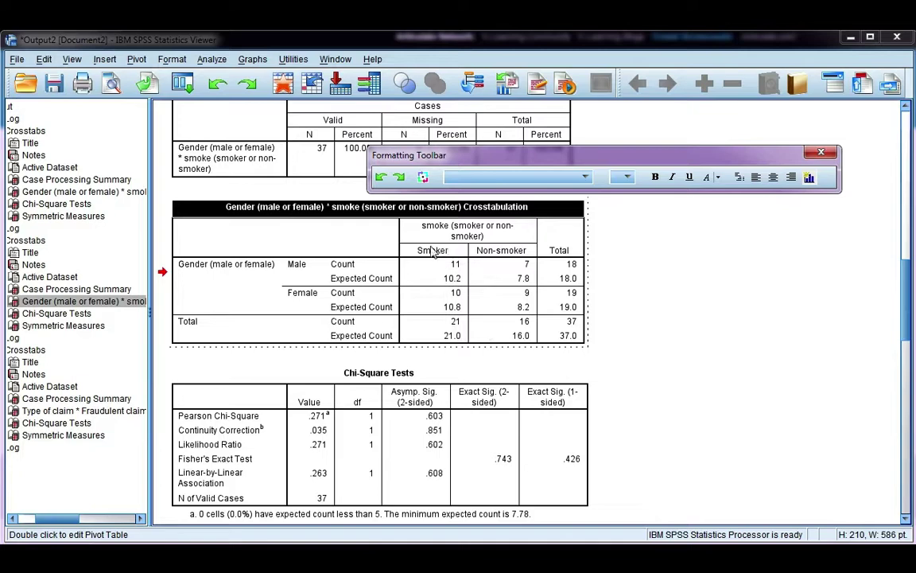
pyautogui.moveTo(436, 266); pyautogui.dragTo(499, 312)
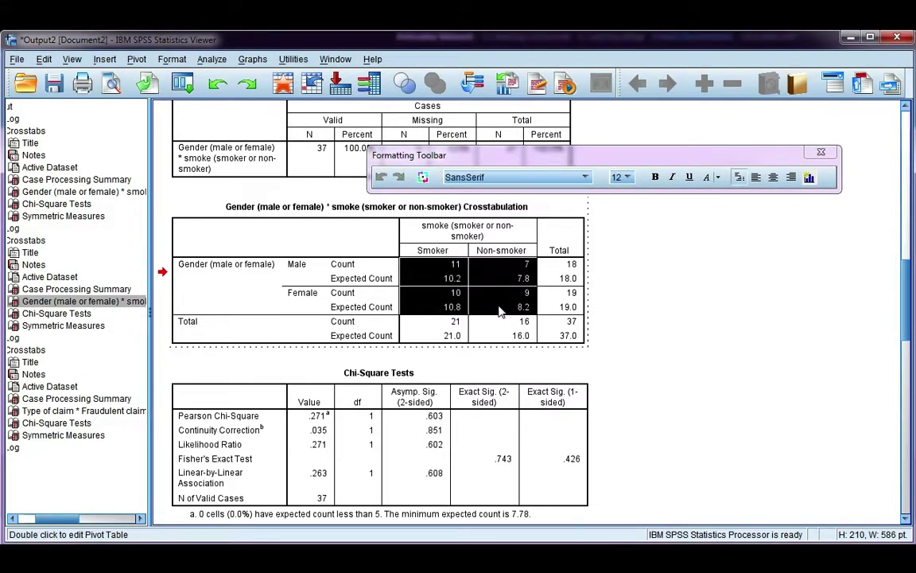
pyautogui.click(586, 179)
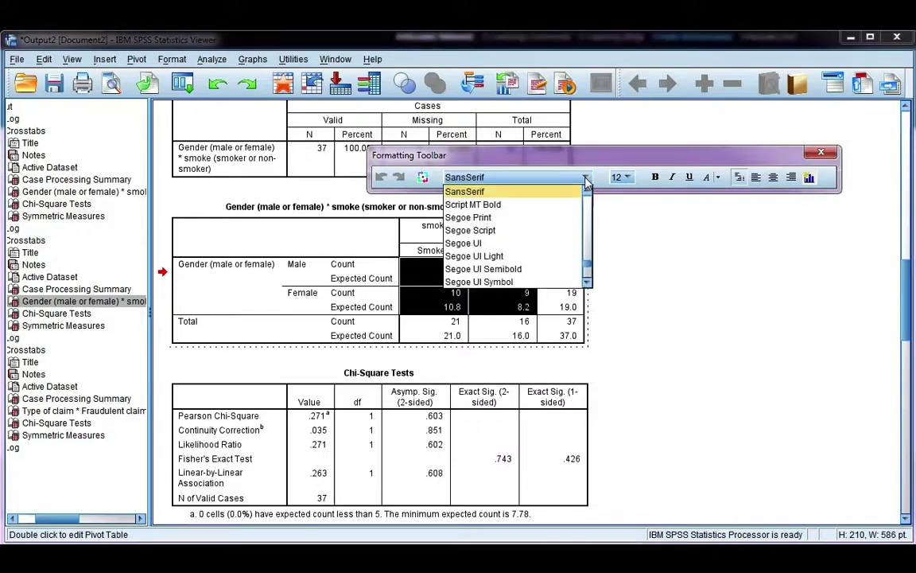
pyautogui.click(585, 178)
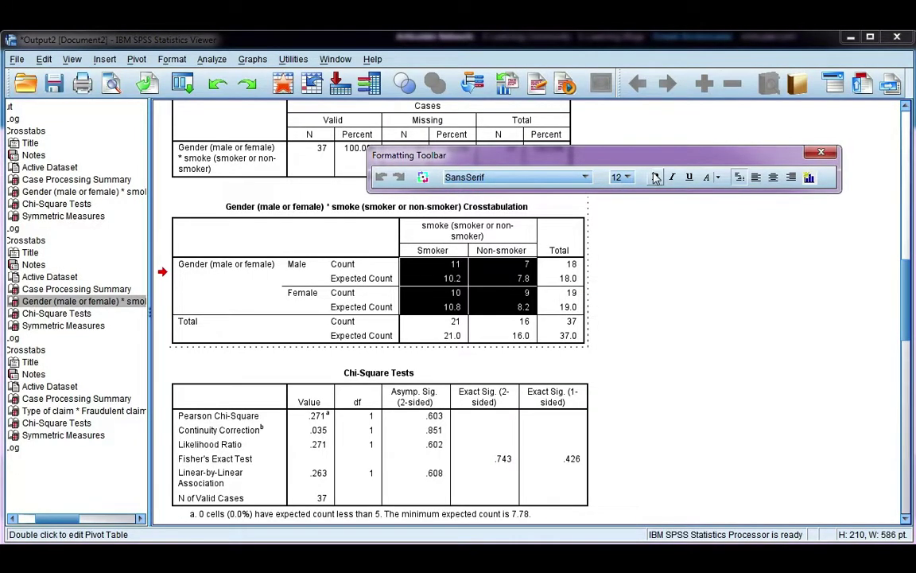
pyautogui.click(560, 293)
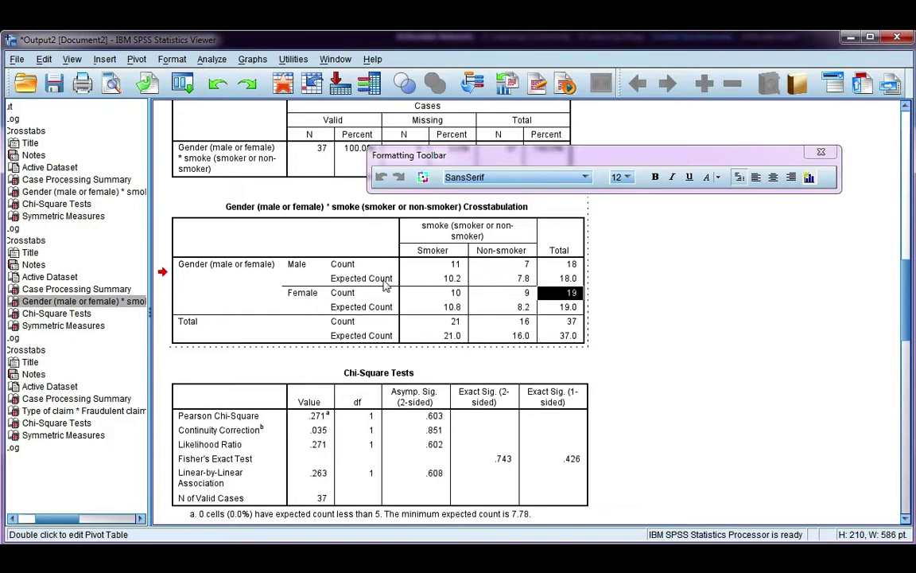
# In TableLooks, preview Academic and BlueYellowContrast, then pick CompactAcademic for the crosstab
pyautogui.rightClick(421, 269)
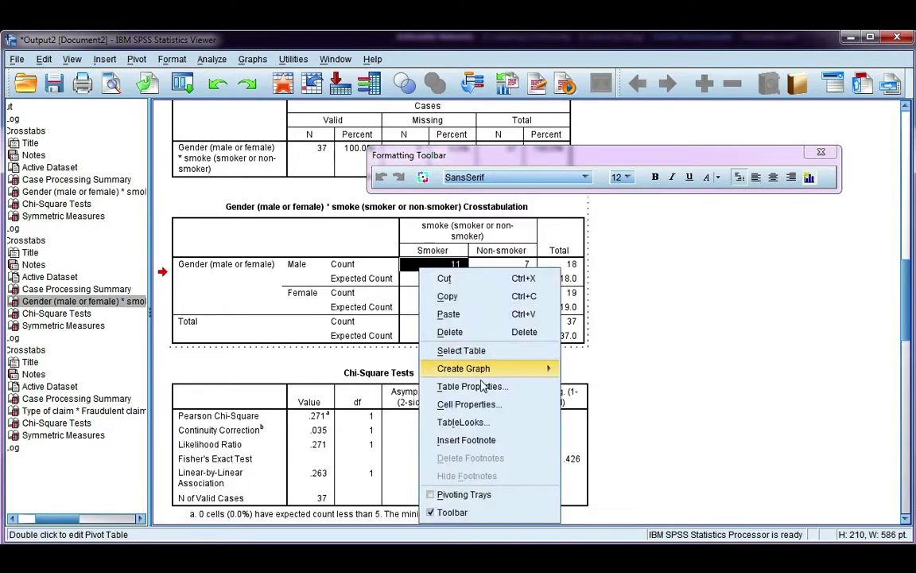
pyautogui.click(353, 267)
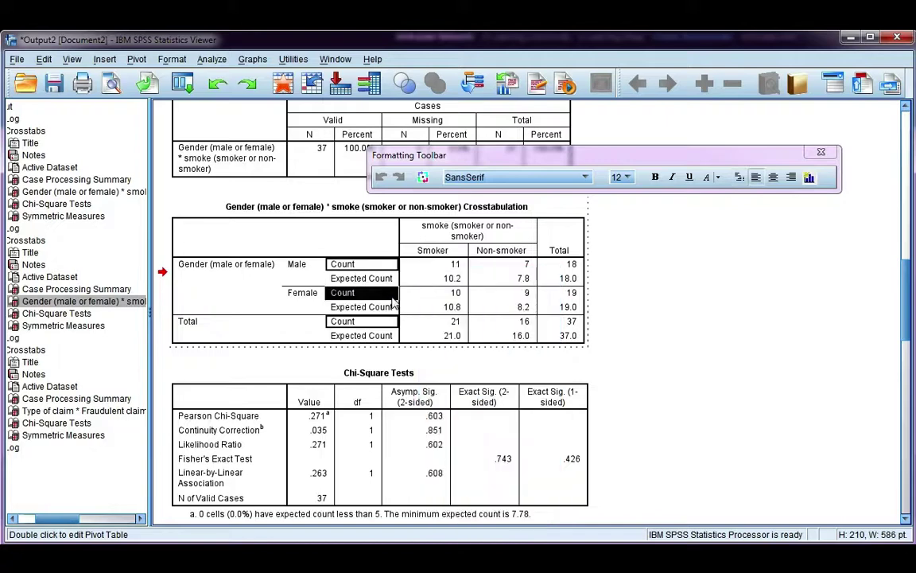
pyautogui.hotkey('shift', 'F10')
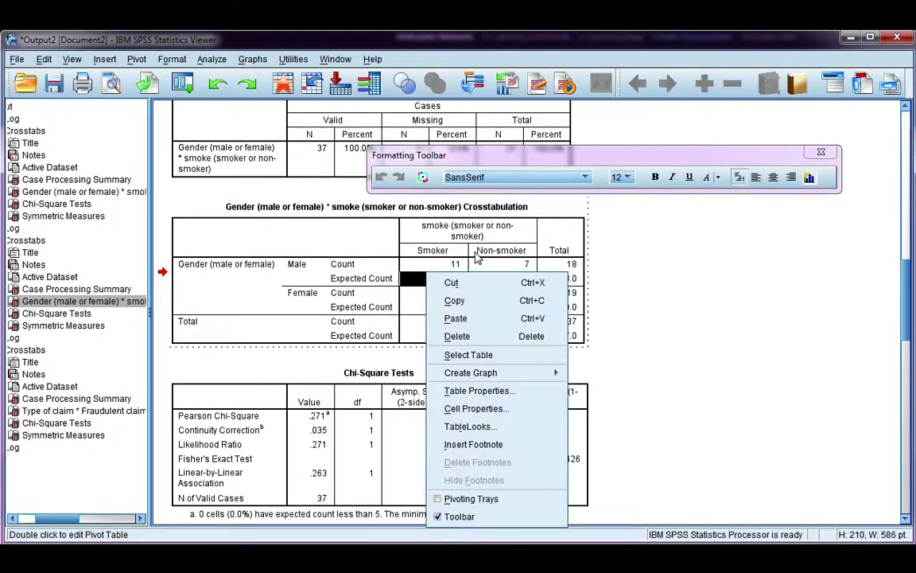
pyautogui.click(516, 430)
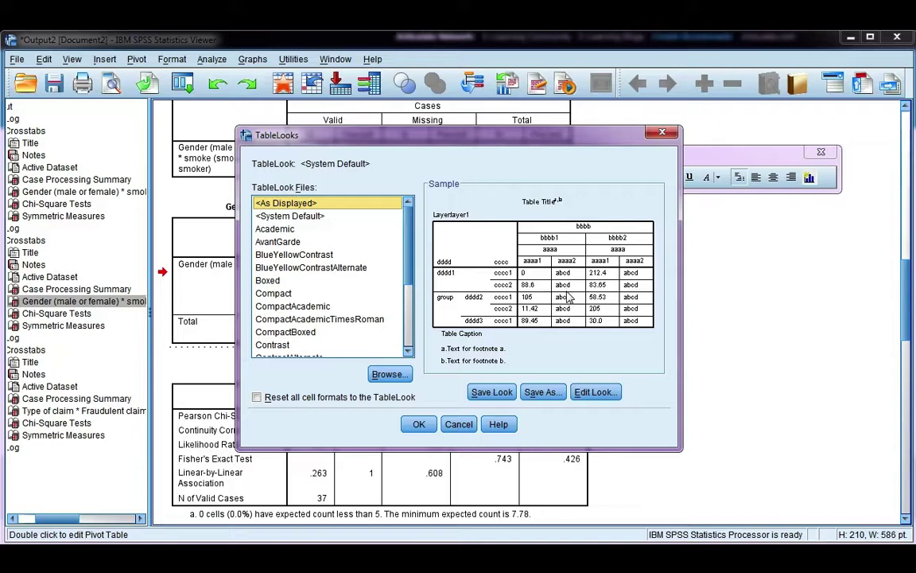
pyautogui.click(283, 231)
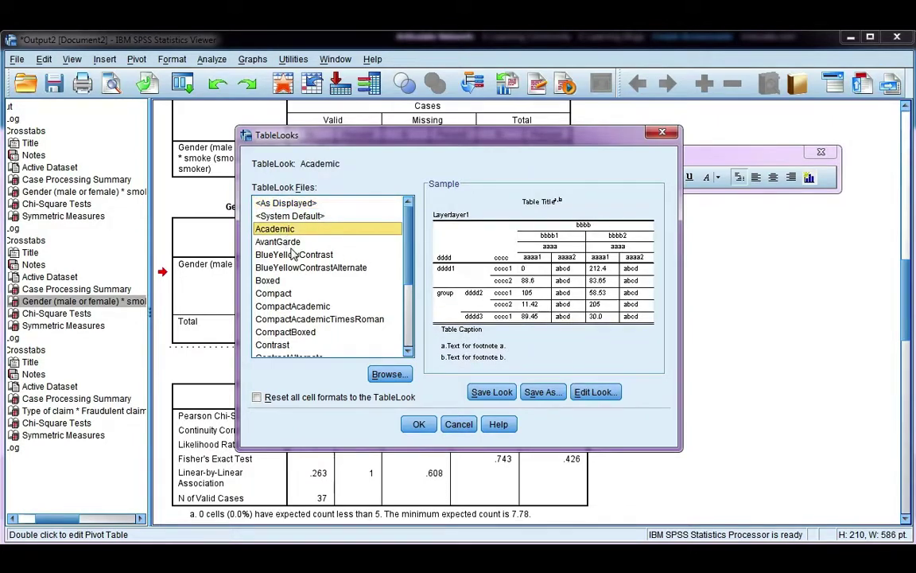
pyautogui.click(294, 255)
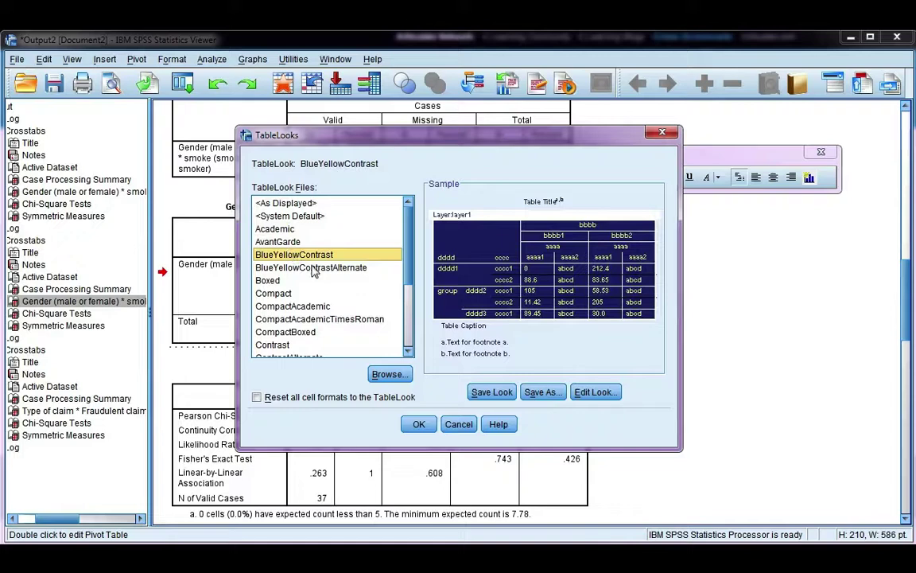
pyautogui.scroll(-1, 314, 272)
pyautogui.click(314, 269)
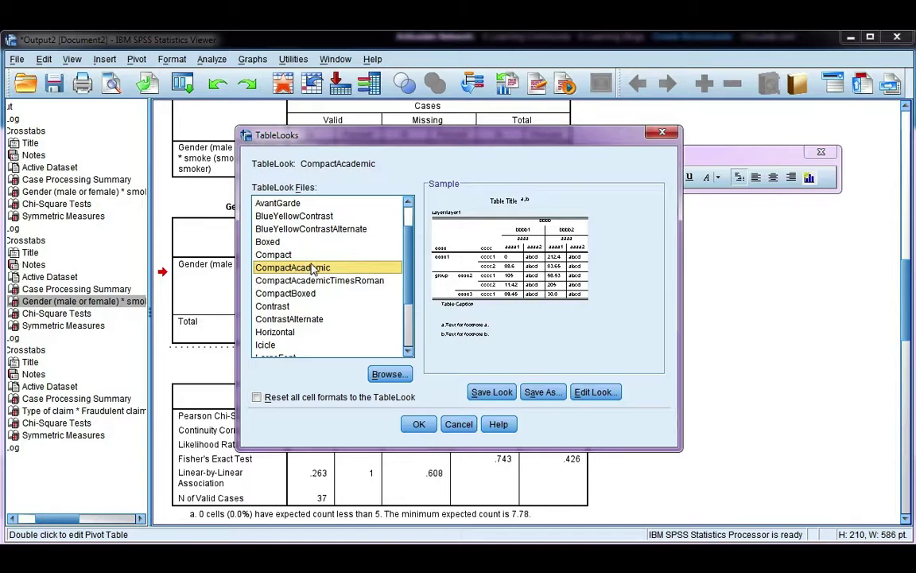
# Apply CompactAcademic to the Gender by smoke crosstab, then select the Female Non-smoker expected count cell
pyautogui.click(419, 424)
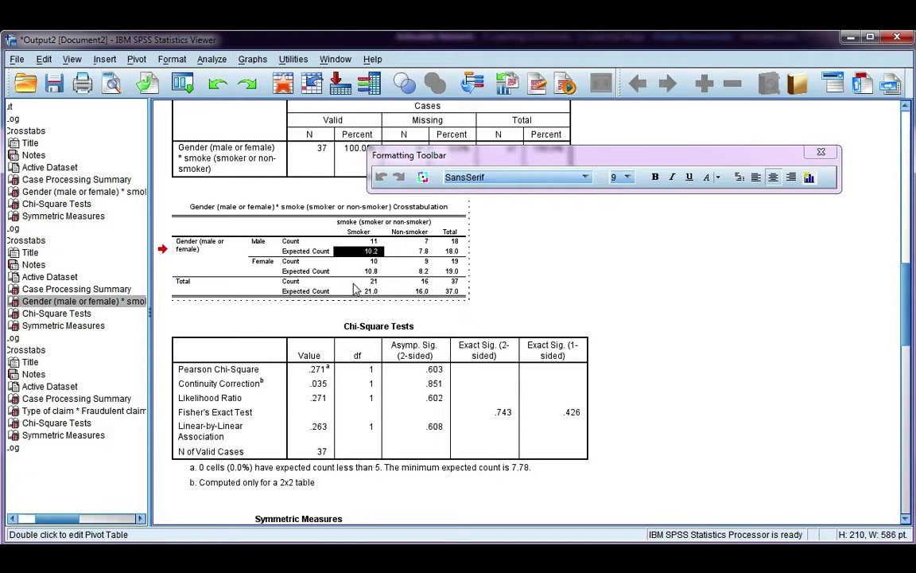
pyautogui.click(426, 271)
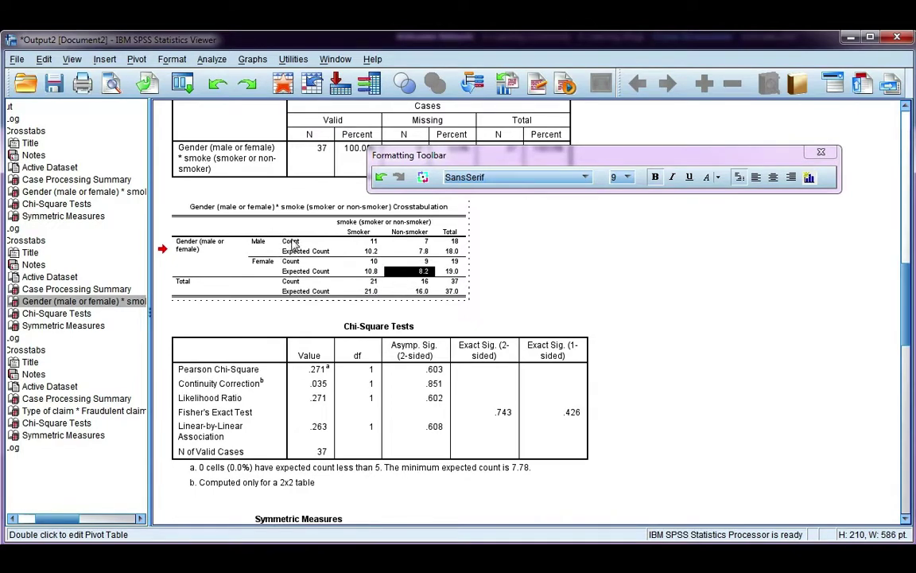
# In Table Properties, set the Data area font size to 14 and apply it
pyautogui.rightClick(351, 245)
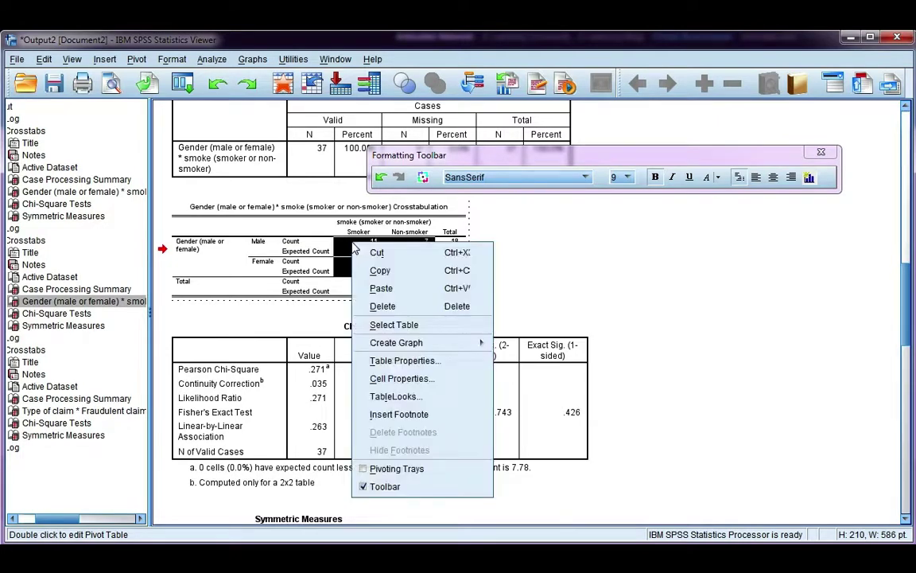
pyautogui.click(424, 363)
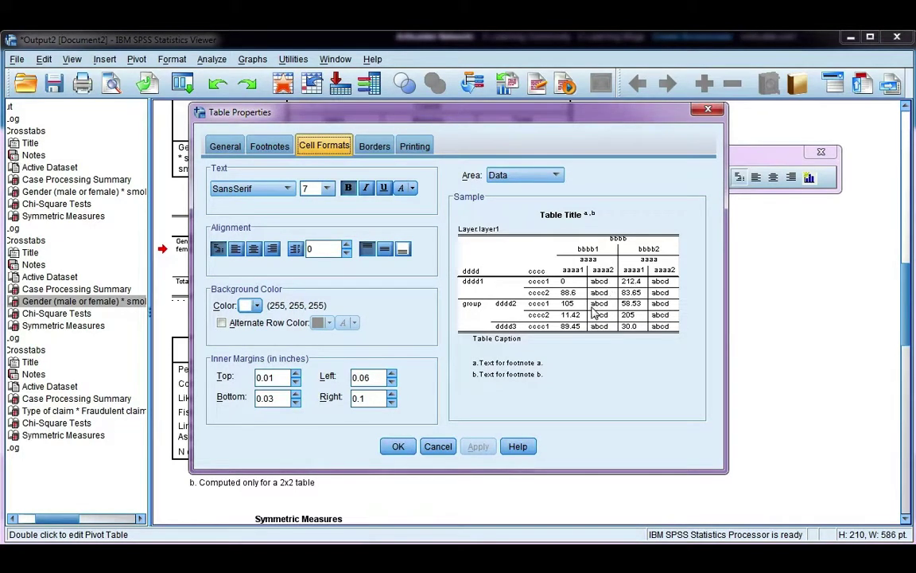
pyautogui.click(557, 176)
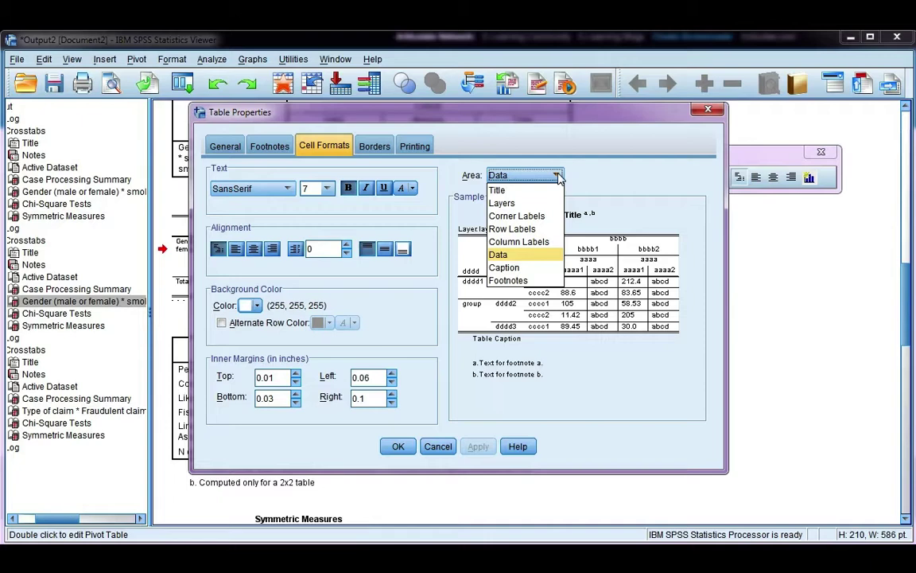
pyautogui.click(509, 258)
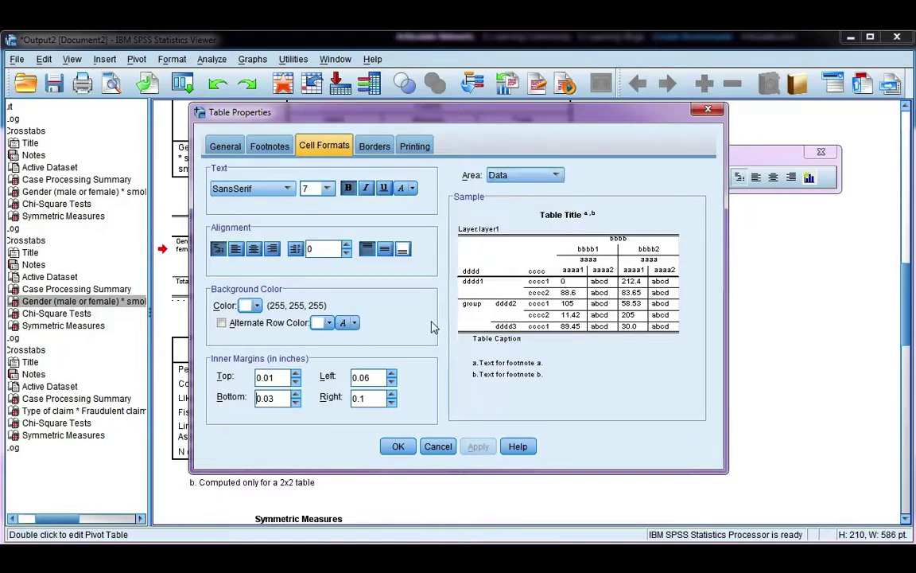
pyautogui.click(327, 188)
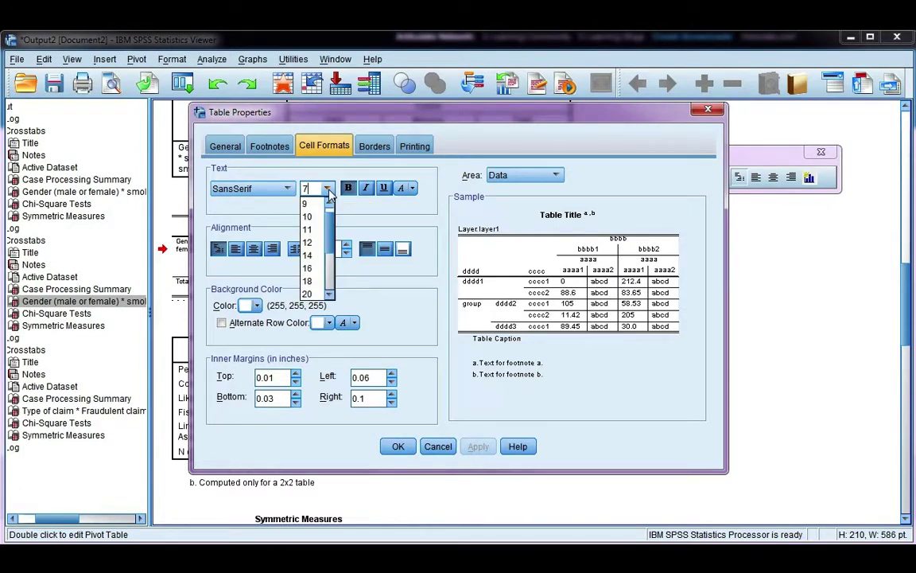
pyautogui.click(309, 253)
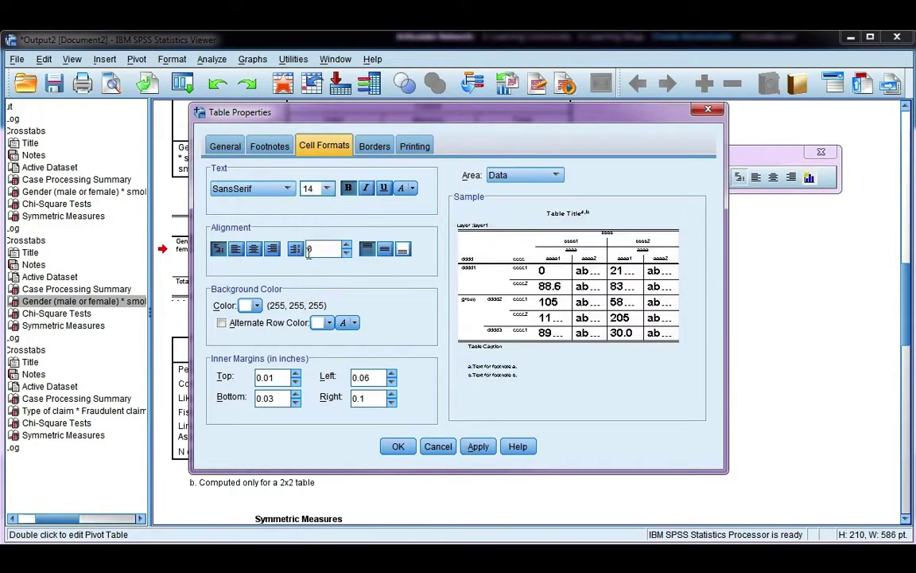
pyautogui.click(479, 447)
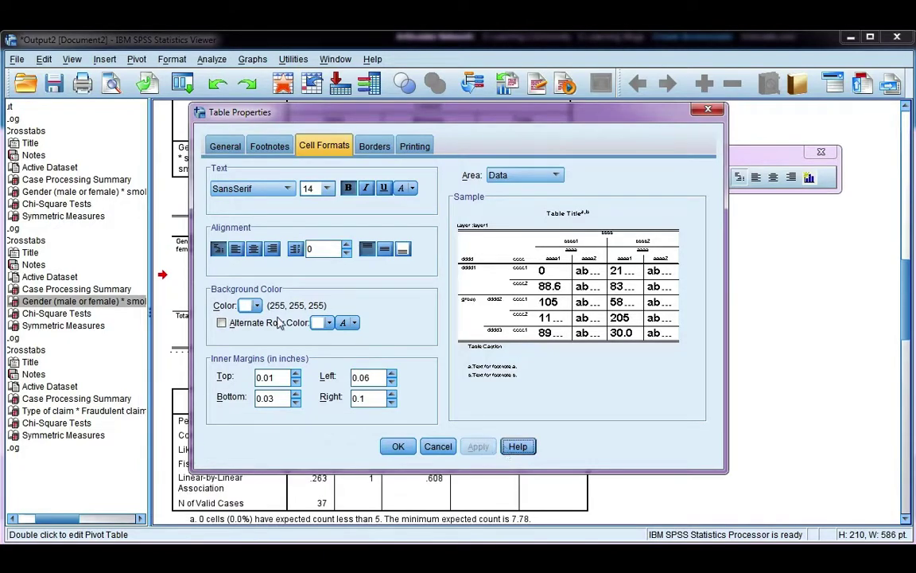
# Turn on gray alternate row colour for the crosstab, apply it, and close Table Properties
pyautogui.click(256, 305)
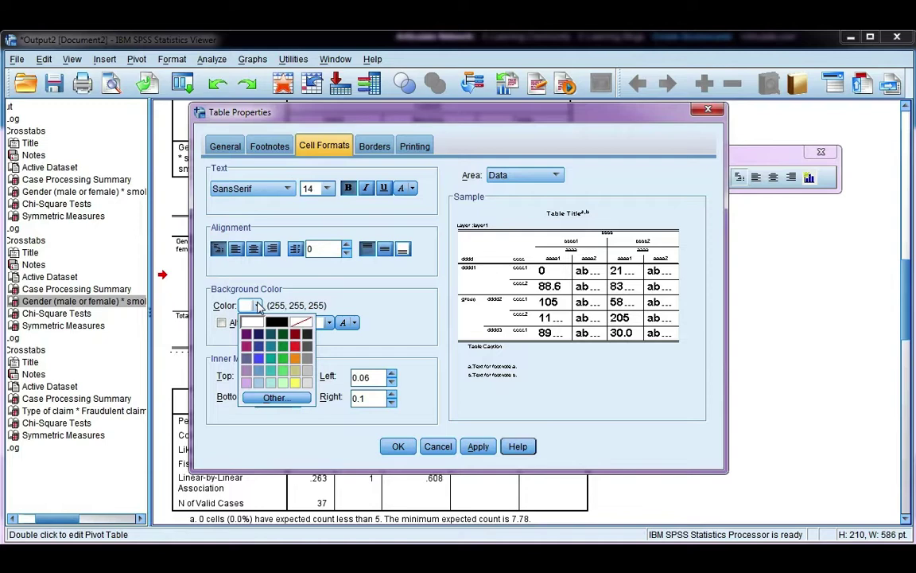
pyautogui.click(256, 306)
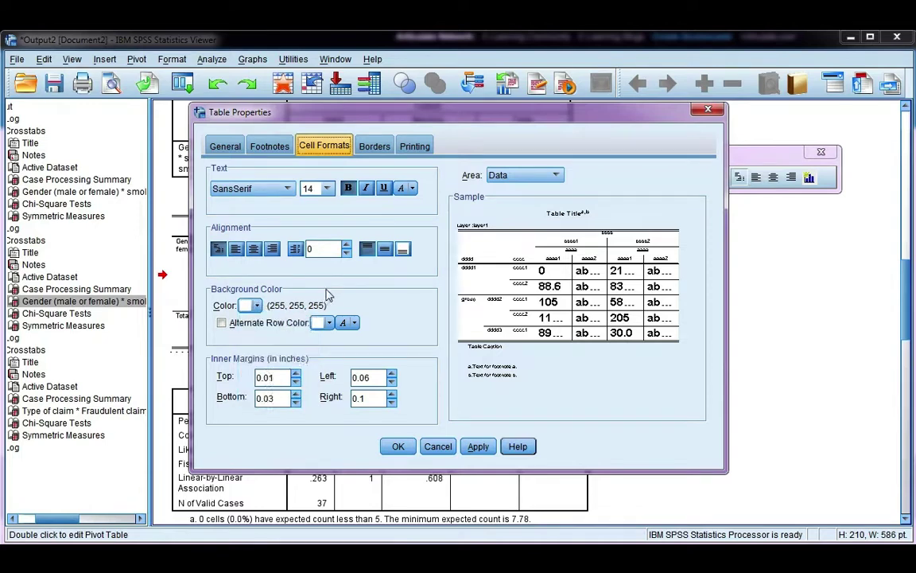
pyautogui.click(354, 322)
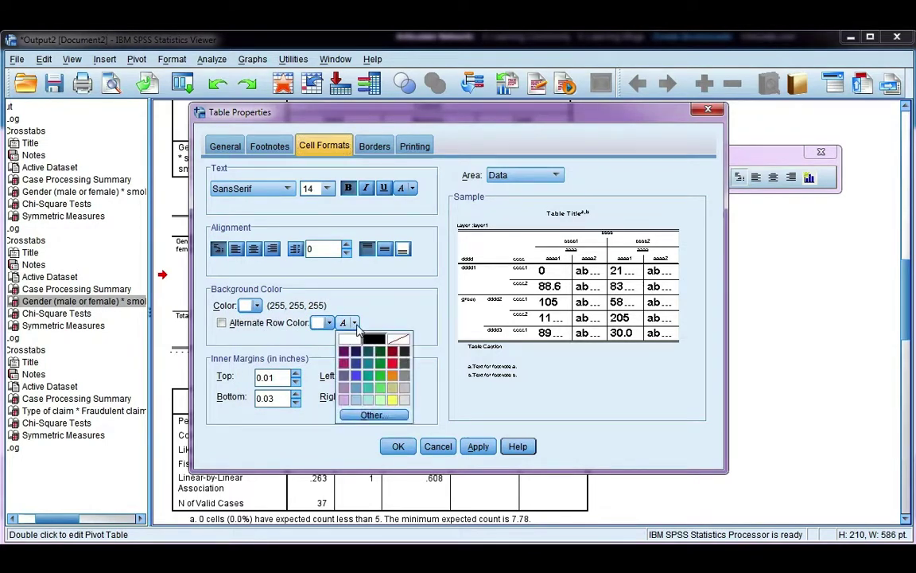
pyautogui.click(309, 342)
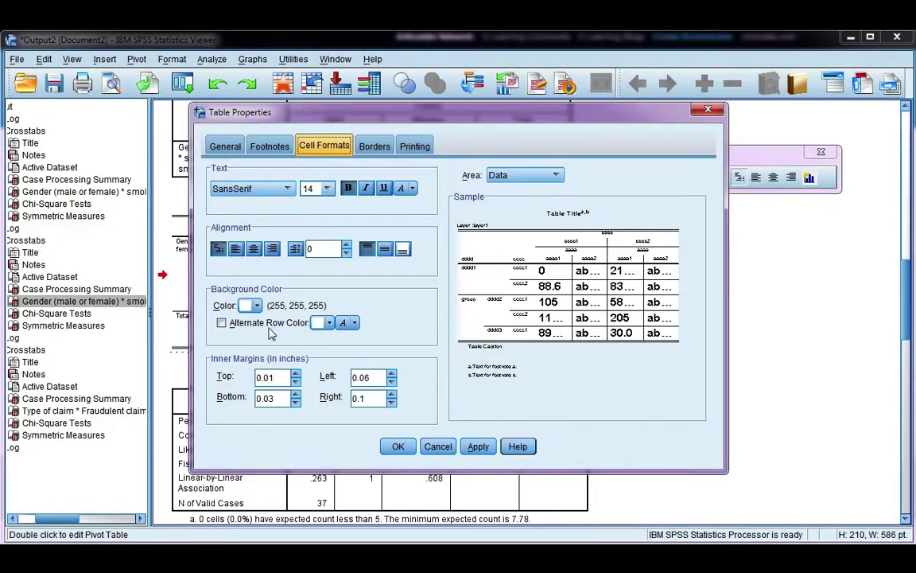
pyautogui.click(221, 322)
pyautogui.click(329, 323)
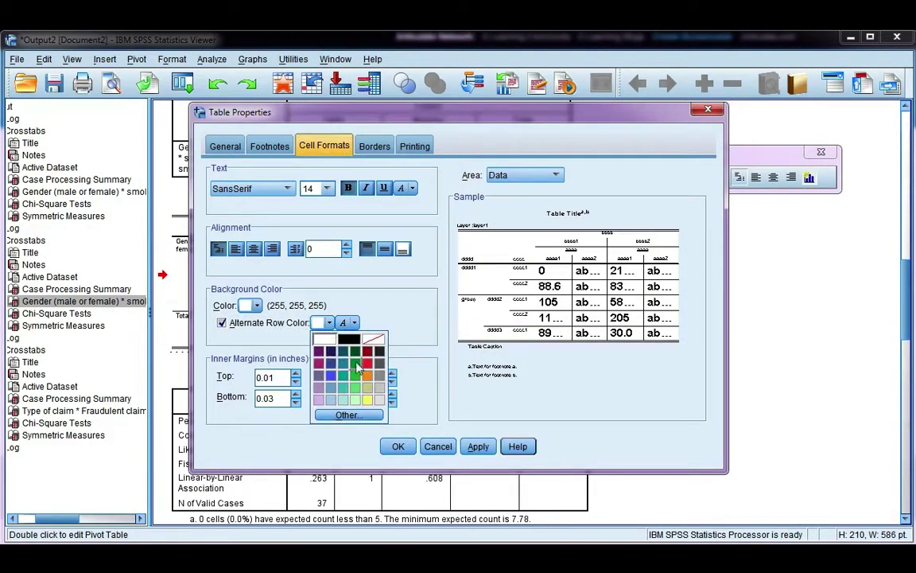
pyautogui.click(380, 389)
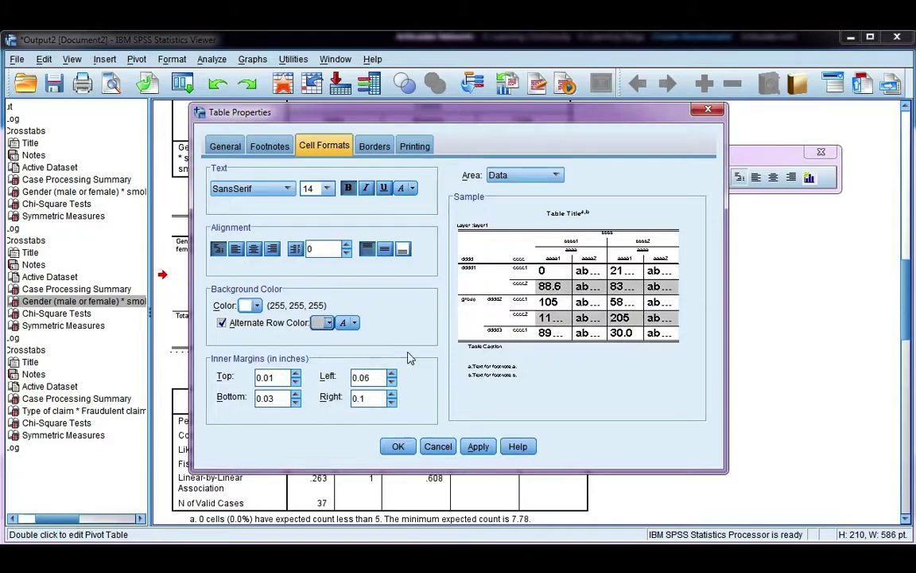
pyautogui.click(477, 446)
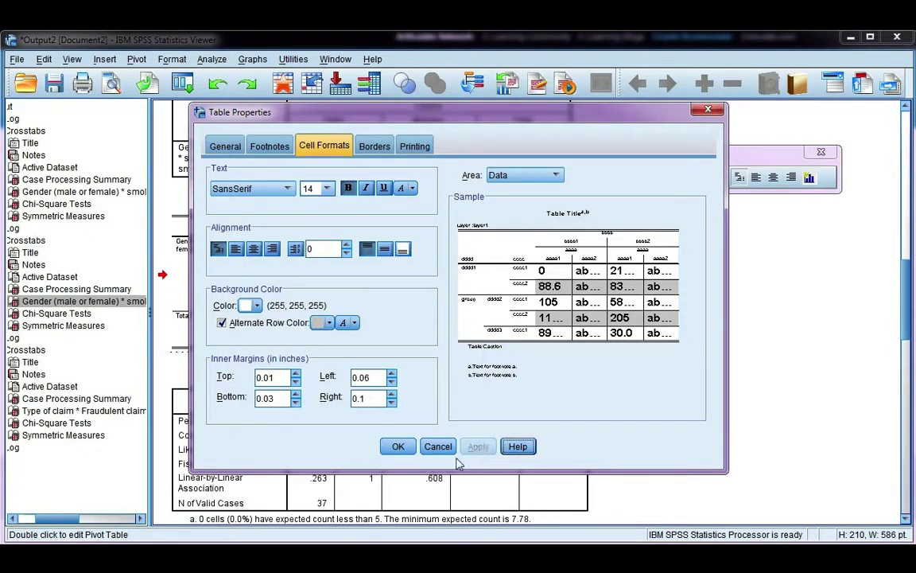
pyautogui.click(398, 447)
# Finish the current edit, then reselect the Gender by smoke crosstab and reactivate it for editing
pyautogui.click(533, 335)
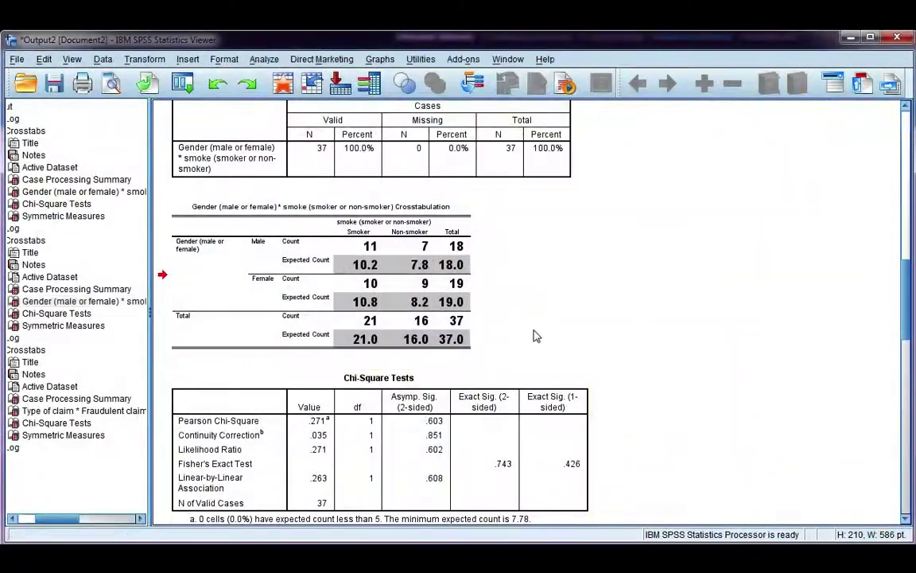
pyautogui.click(374, 224)
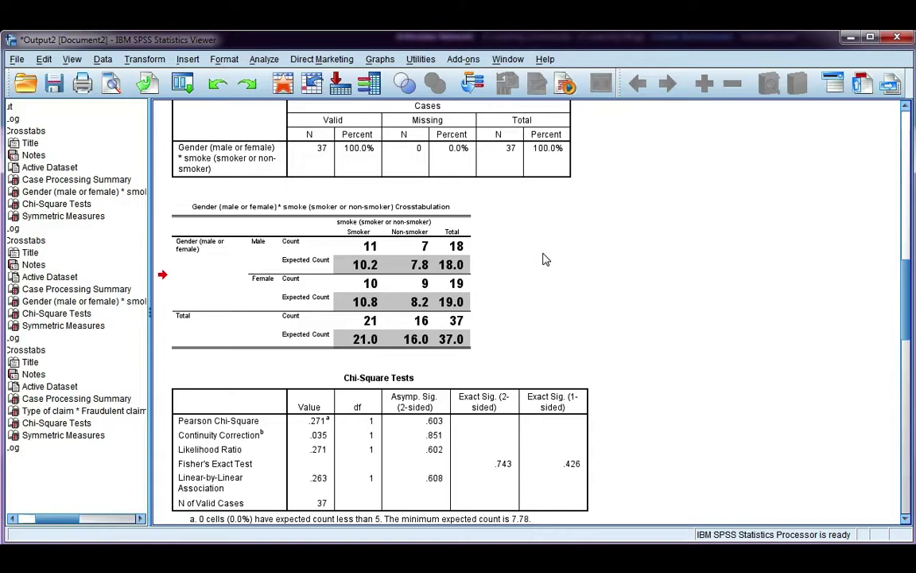
pyautogui.doubleClick(377, 251)
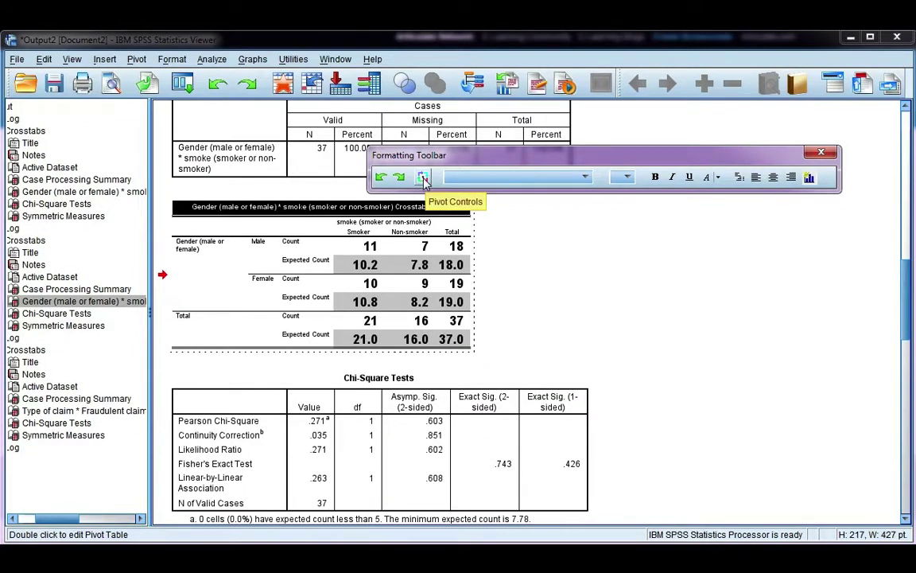
# In the Pivoting Trays, drag Gender from the row tray to the column tray
pyautogui.click(424, 179)
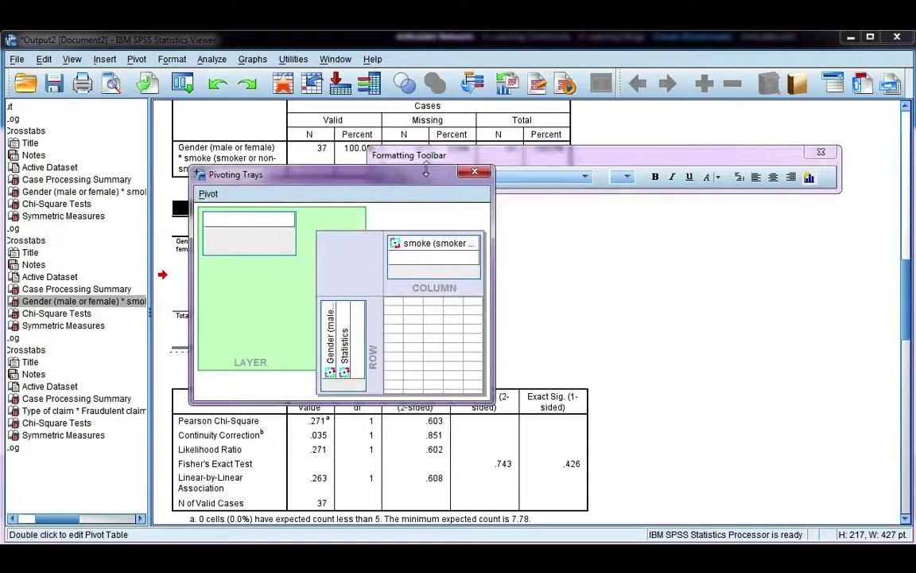
pyautogui.moveTo(410, 176); pyautogui.dragTo(759, 211)
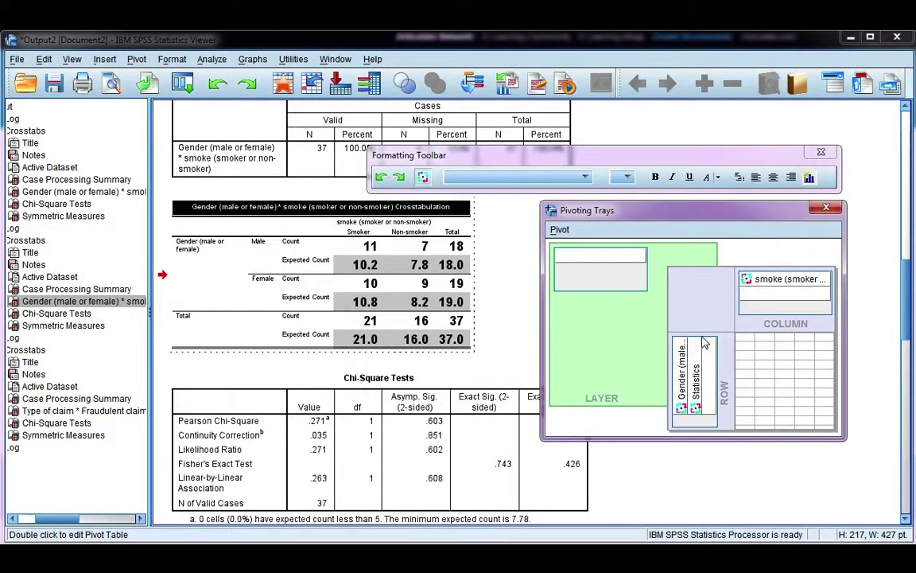
pyautogui.moveTo(682, 393); pyautogui.dragTo(676, 358)
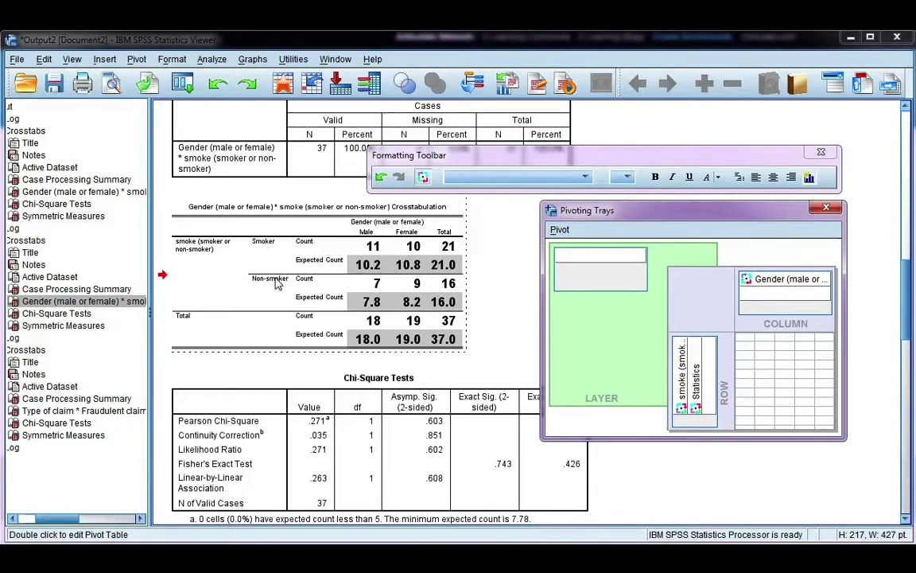
# Delete the Smoker, Non-smoker and Total Expected Count rows
pyautogui.moveTo(309, 260); pyautogui.dragTo(440, 270)
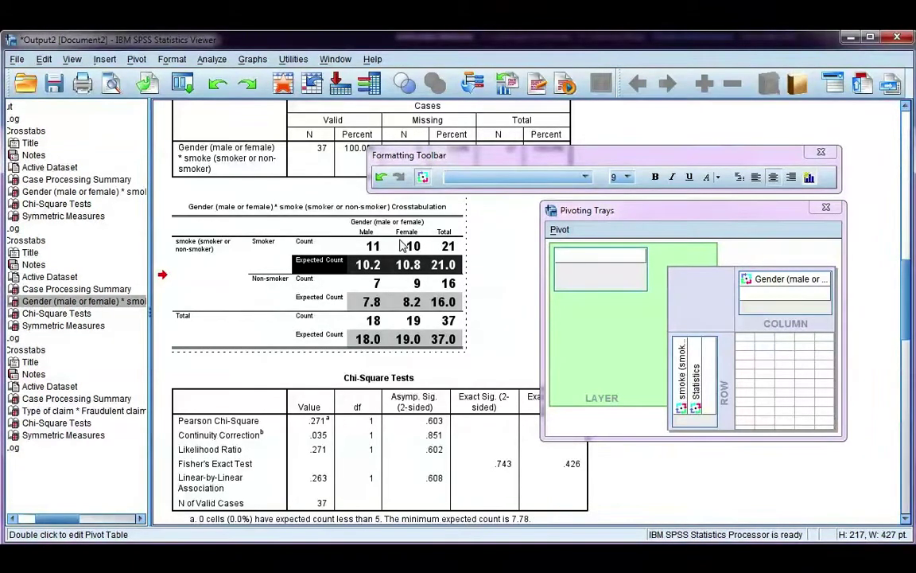
pyautogui.press('Delete')
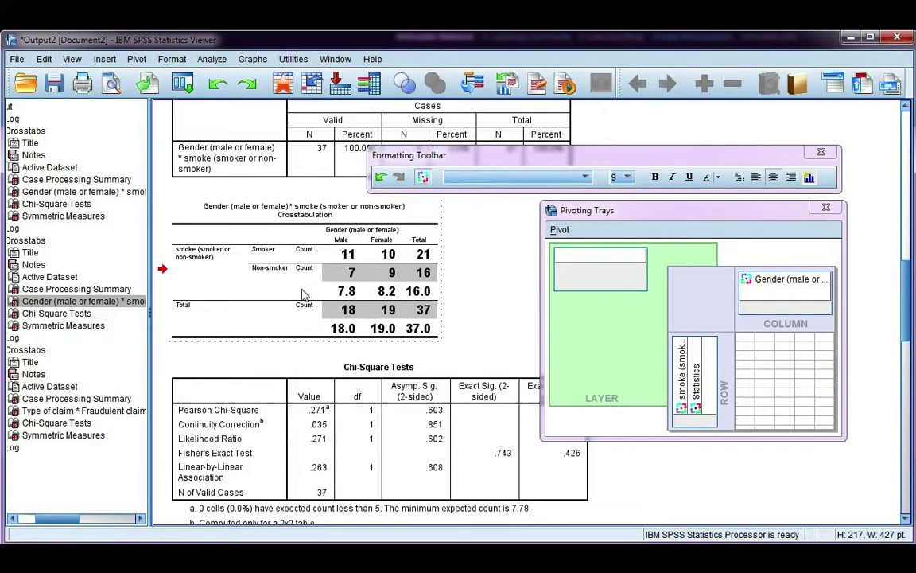
pyautogui.click(413, 291)
pyautogui.press('Delete')
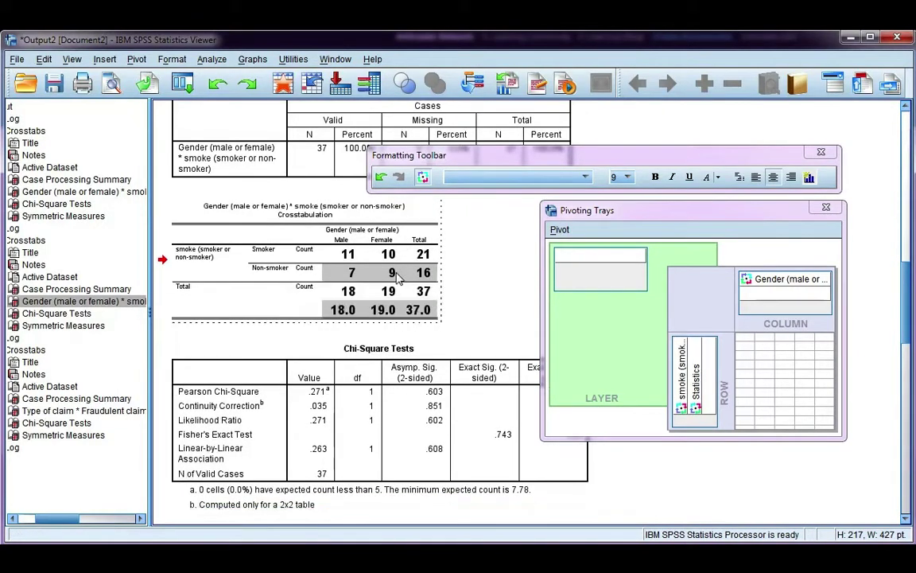
pyautogui.click(316, 312)
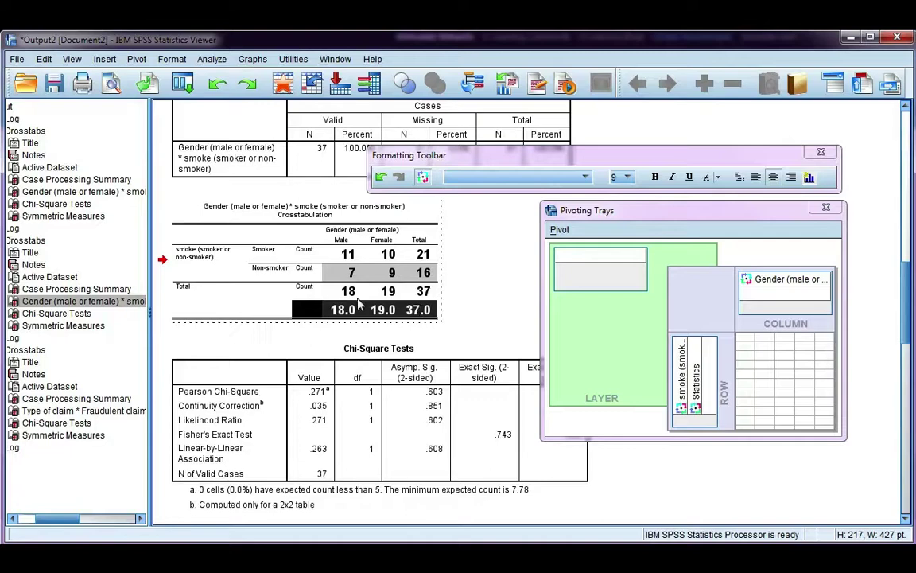
pyautogui.press('Delete')
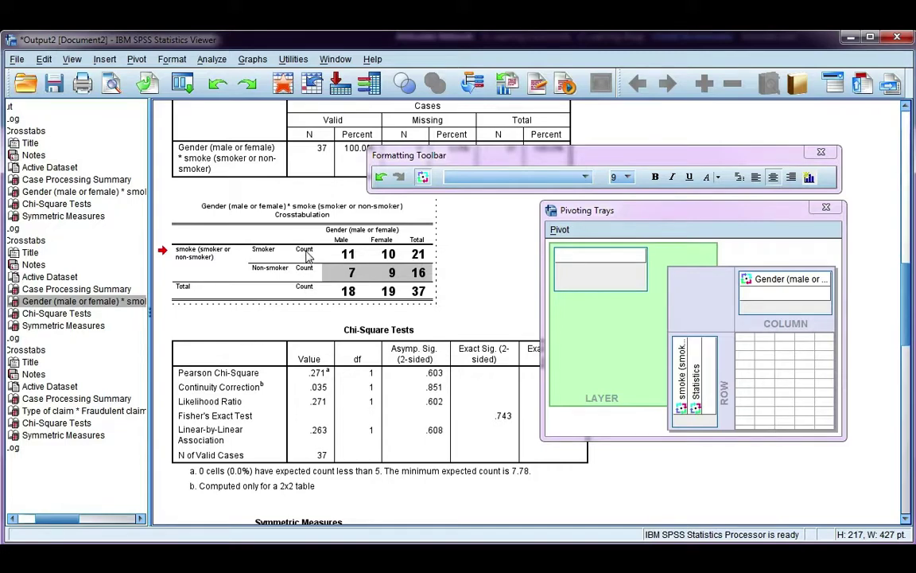
# Delete the three Count labels and close the Pivoting Trays
pyautogui.moveTo(308, 253); pyautogui.dragTo(307, 291)
pyautogui.press('Delete')
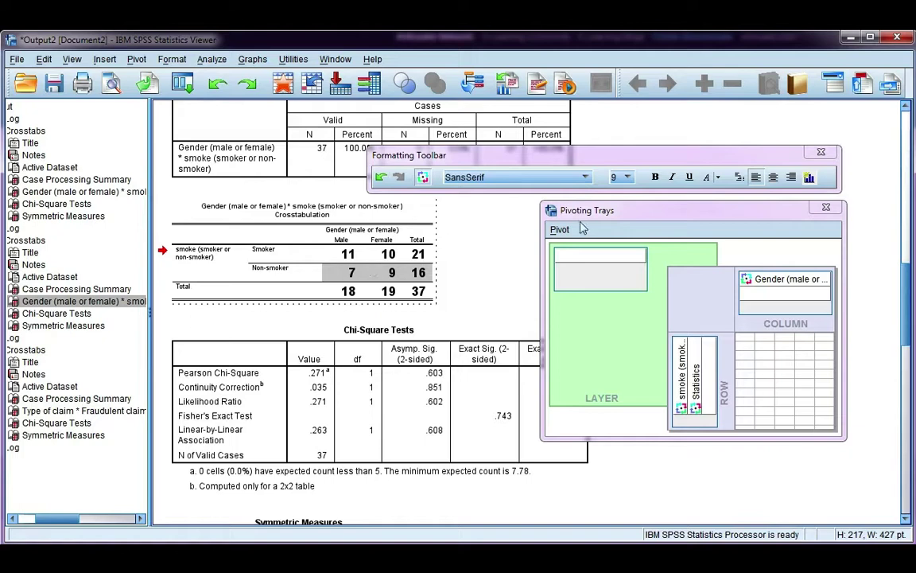
pyautogui.click(826, 206)
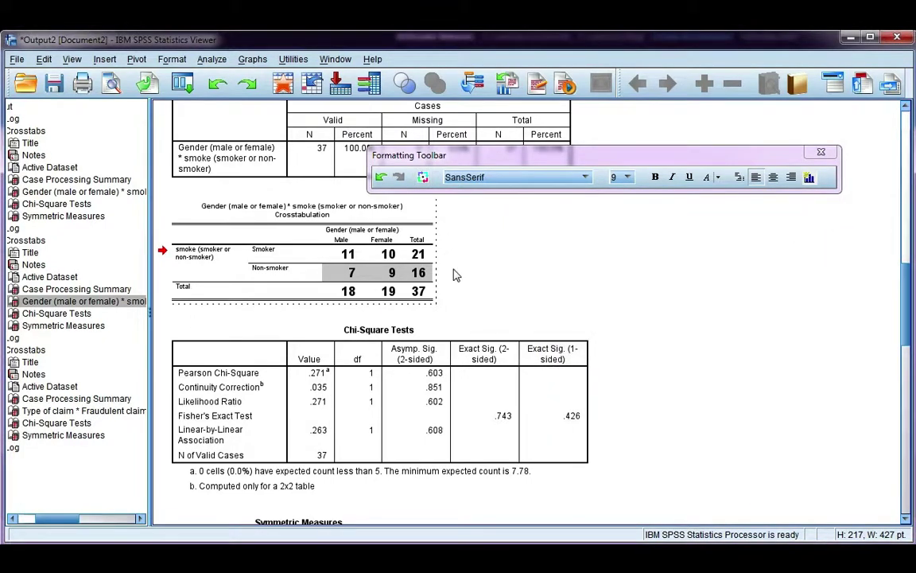